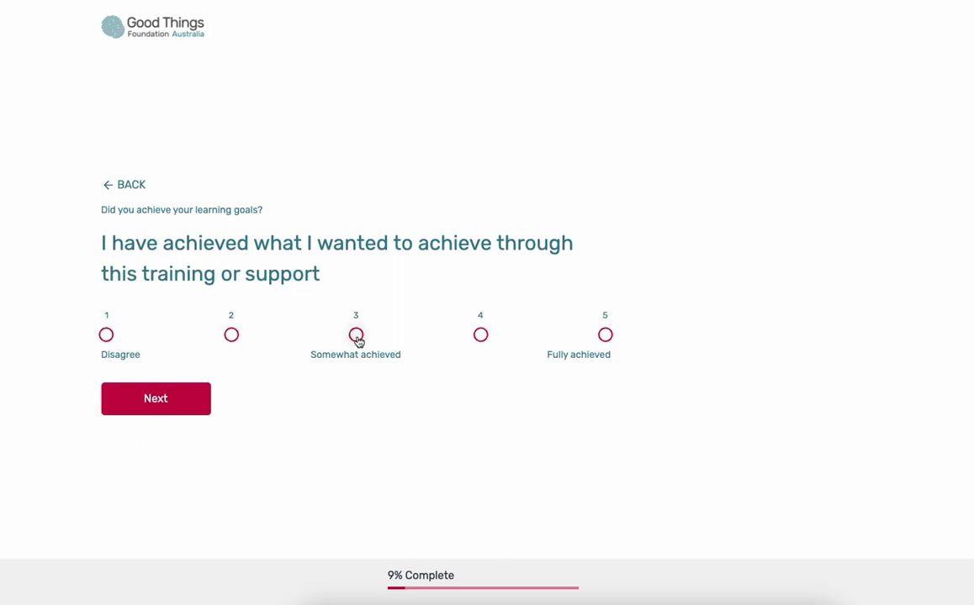
Rate achieving what was wanted from the training as 3 and connecting with family or friends online as 3, submitting each answer.
{"action": "left_click", "coordinate": [357, 337]}
{"action": "left_click", "coordinate": [146, 397]}
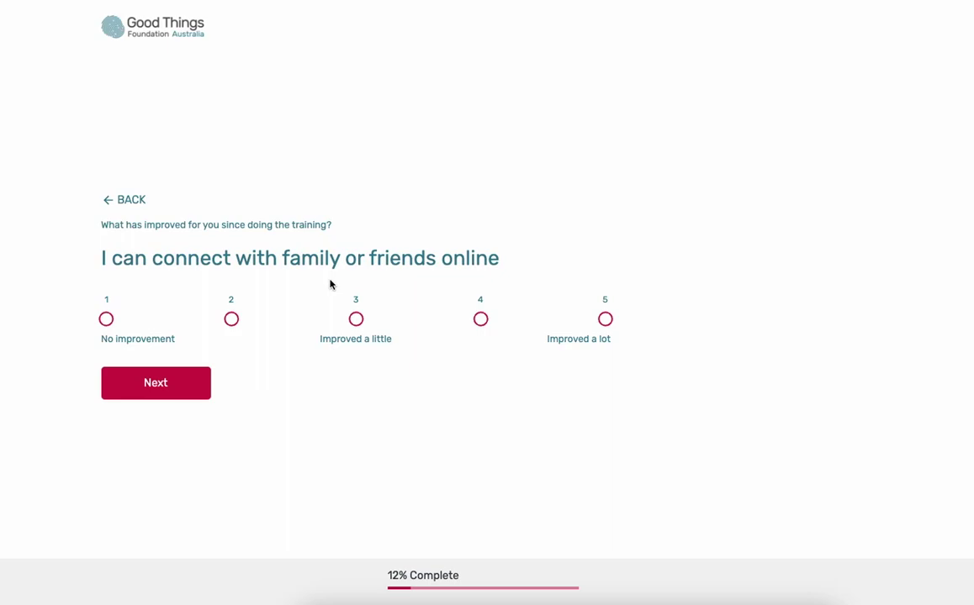
{"action": "left_click", "coordinate": [357, 323]}
{"action": "left_click", "coordinate": [165, 392]}
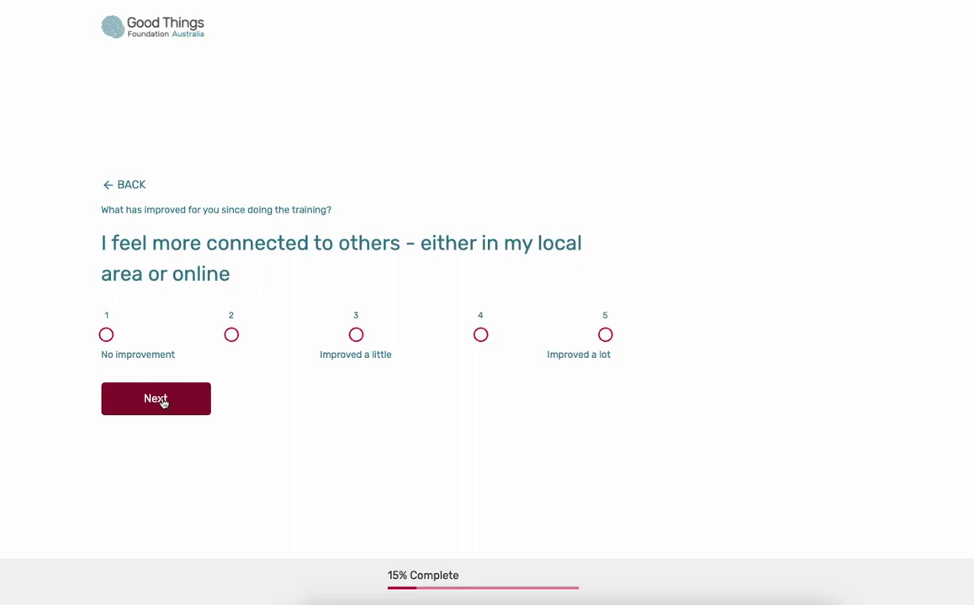
Rate feeling more connected to others, either locally or online, as 2 and submit the answer.
{"action": "left_click", "coordinate": [163, 403]}
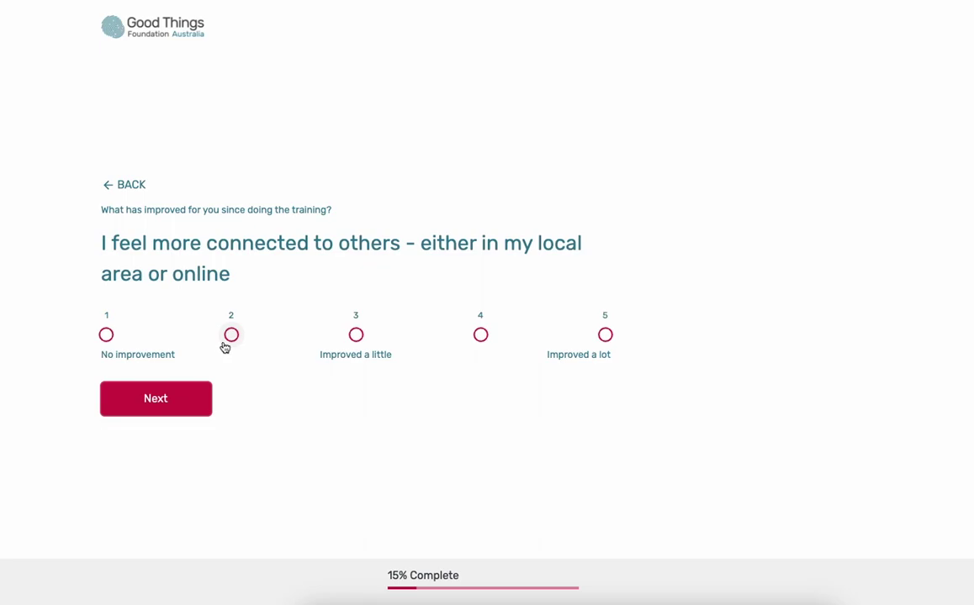
{"action": "left_click", "coordinate": [231, 337]}
{"action": "left_click", "coordinate": [147, 402]}
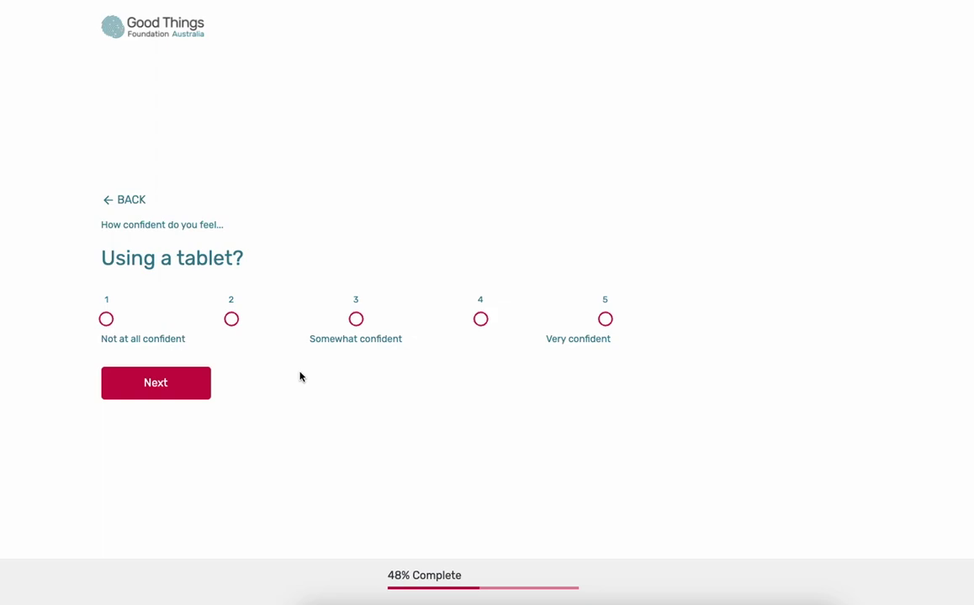
Rate confidence in using a tablet as 4 and try to advance past the smartphone question without choosing a rating.
{"action": "left_click", "coordinate": [485, 322]}
{"action": "left_click", "coordinate": [139, 383]}
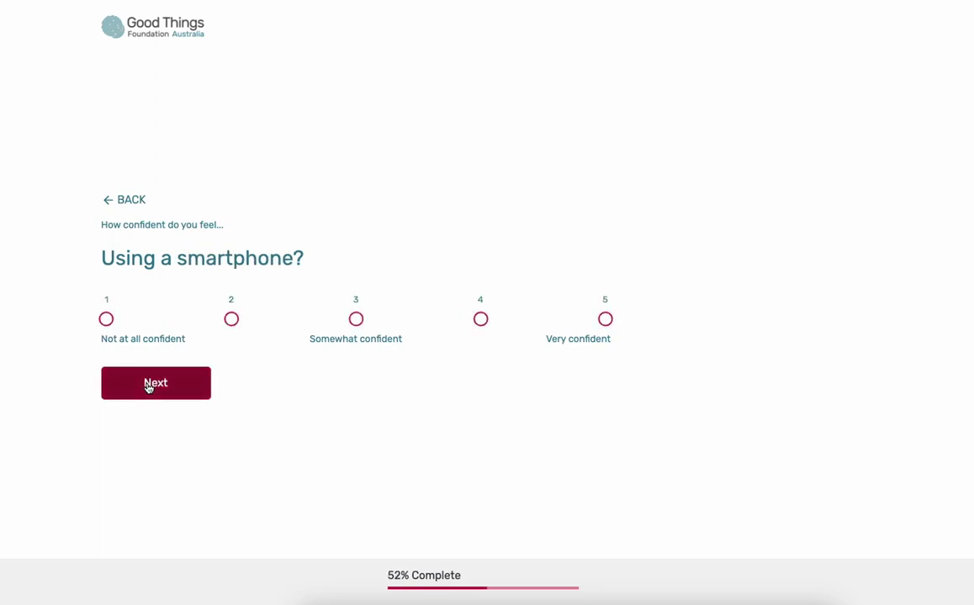
{"action": "left_click", "coordinate": [148, 387]}
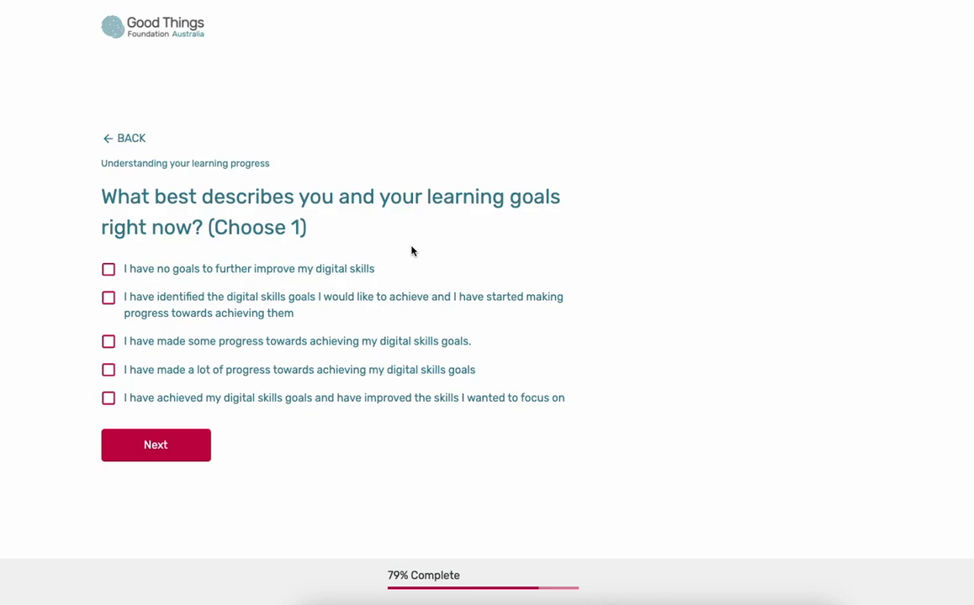
Choose "I have made some progress towards achieving my digital skills goals" and submit the other feedback as "It was really good".
{"action": "left_click", "coordinate": [108, 343]}
{"action": "left_click", "coordinate": [152, 448]}
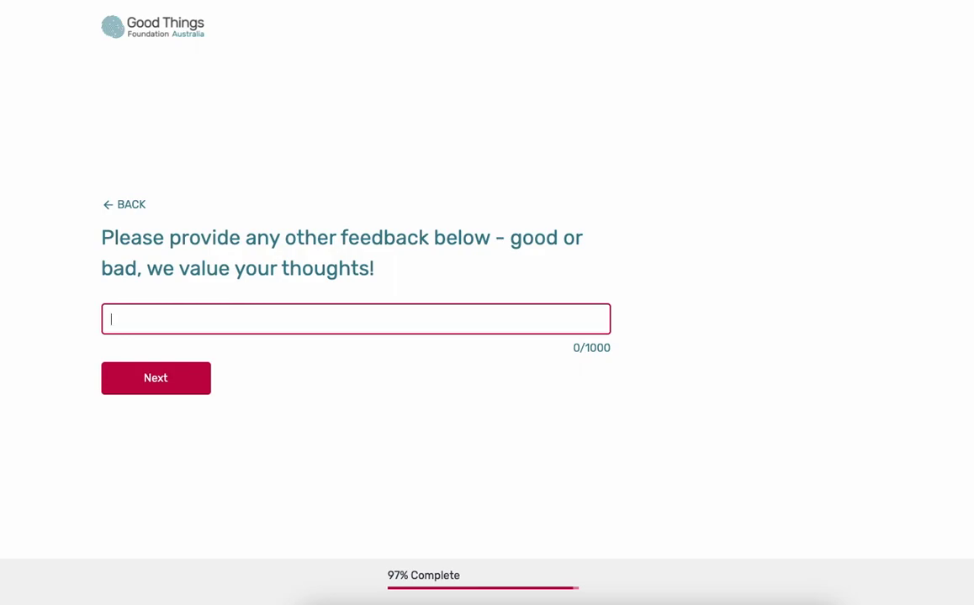
{"action": "type", "text": "It was really good"}
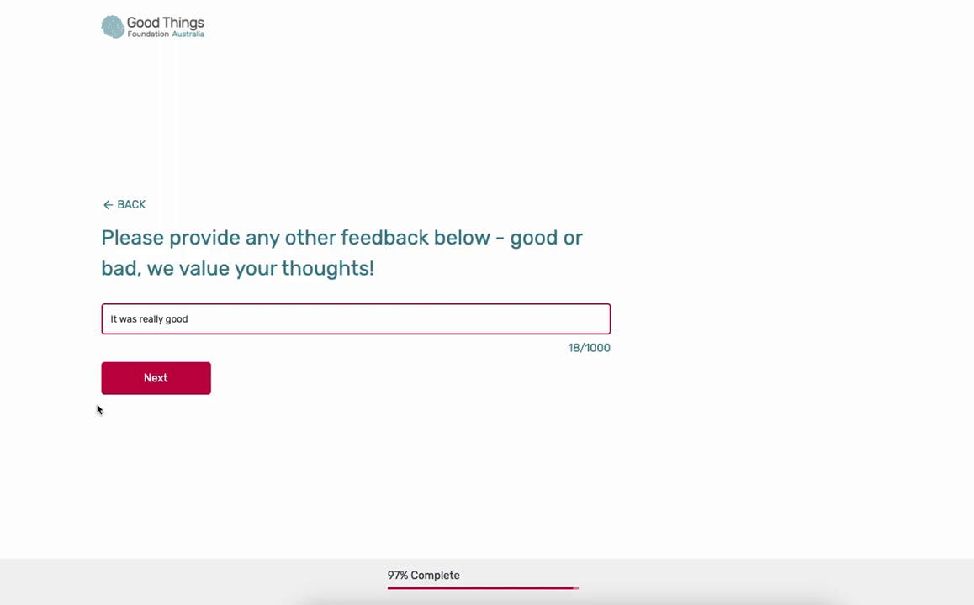
{"action": "left_click", "coordinate": [158, 386]}
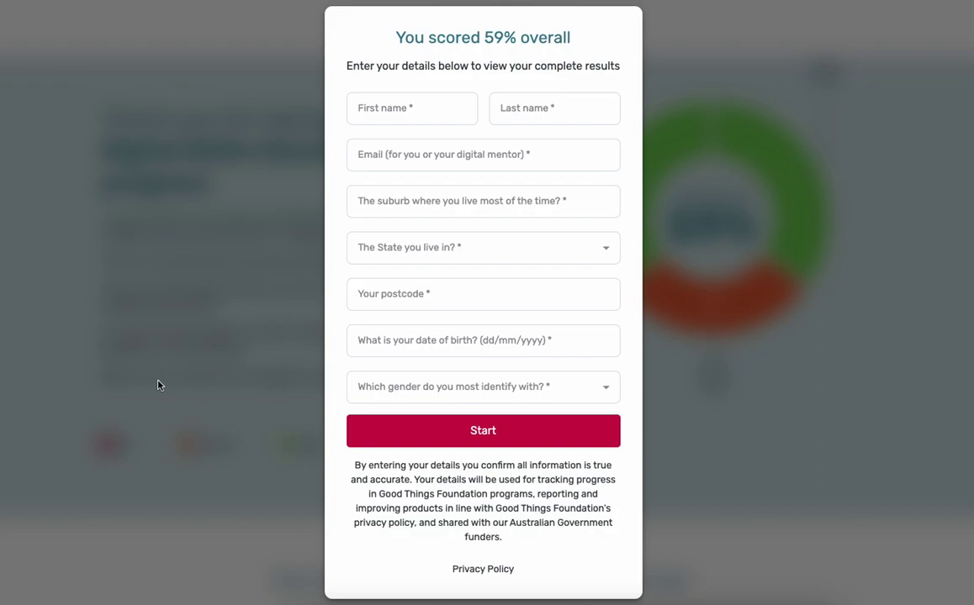
Fill in the respondent's name, email, suburb, state, postcode and date of birth, and set the gender to Prefer not to answer.
{"action": "left_click", "coordinate": [370, 106]}
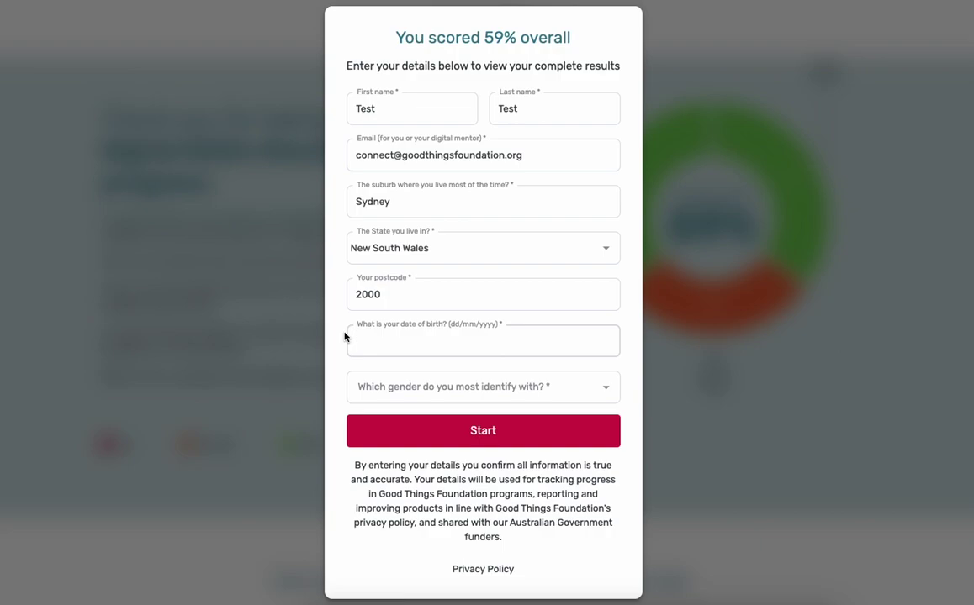
{"action": "type", "text": "01/01/1950"}
{"action": "left_click", "coordinate": [363, 386]}
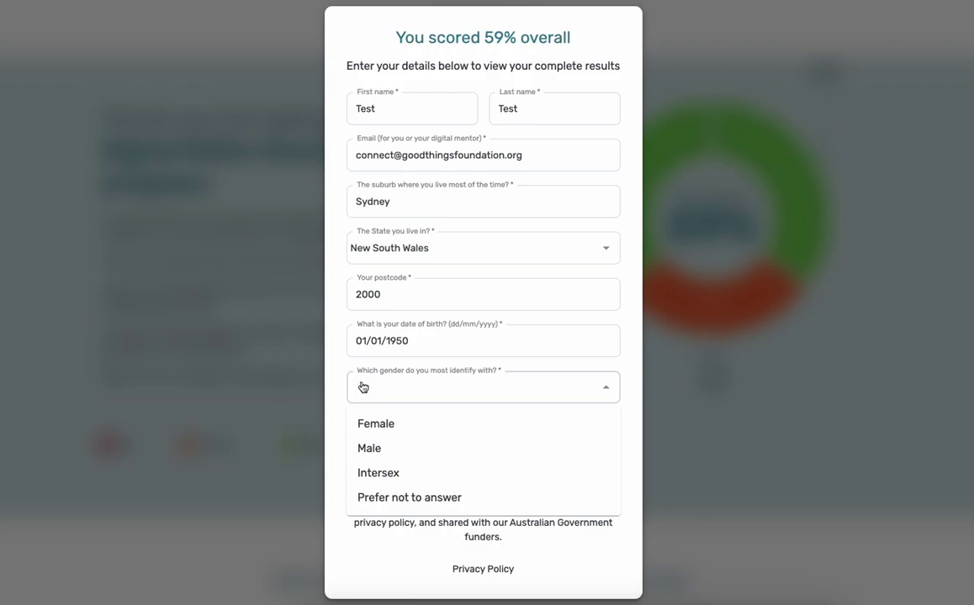
{"action": "left_click", "coordinate": [414, 500]}
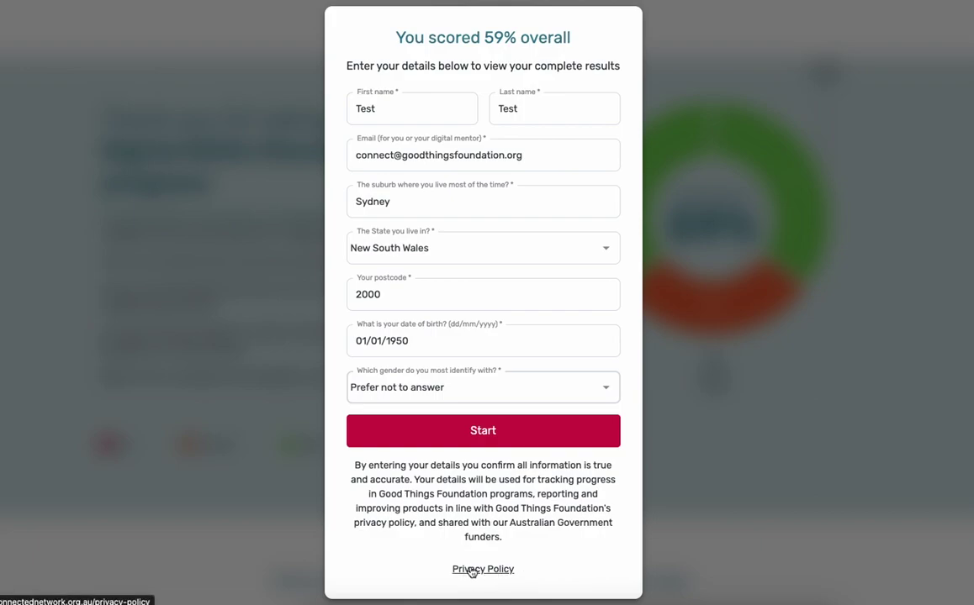
Highlight the statement on how the details will be used, clear the selection, and submit the form to view the complete results.
{"action": "left_click_drag", "start_coordinate": [506, 539], "coordinate": [351, 469]}
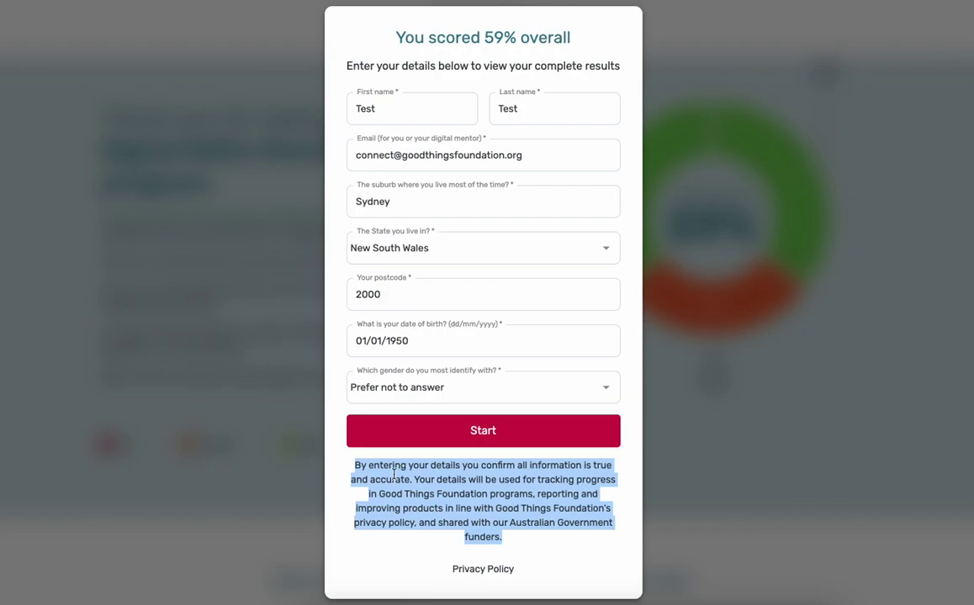
{"action": "left_click", "coordinate": [355, 427]}
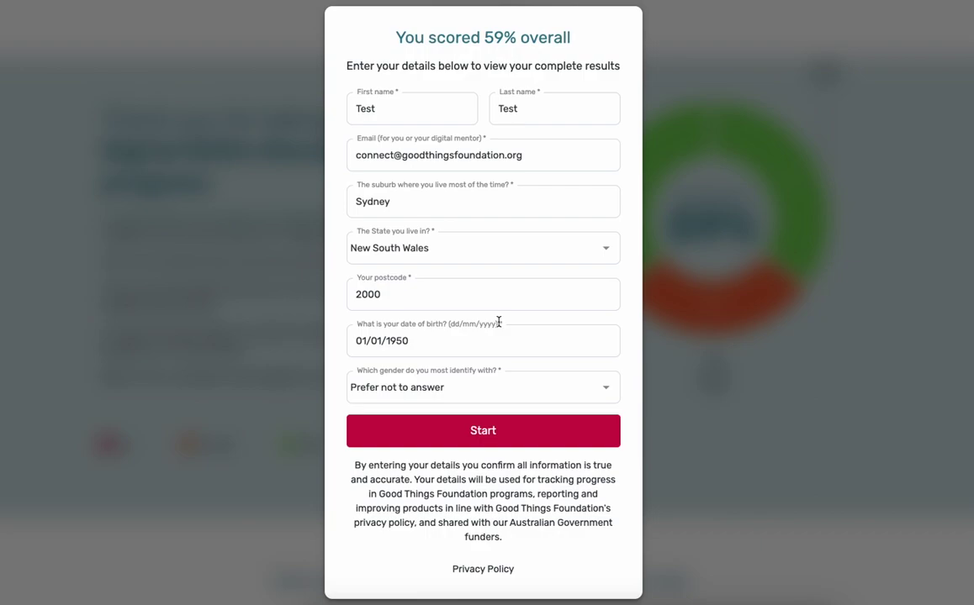
{"action": "left_click", "coordinate": [481, 438]}
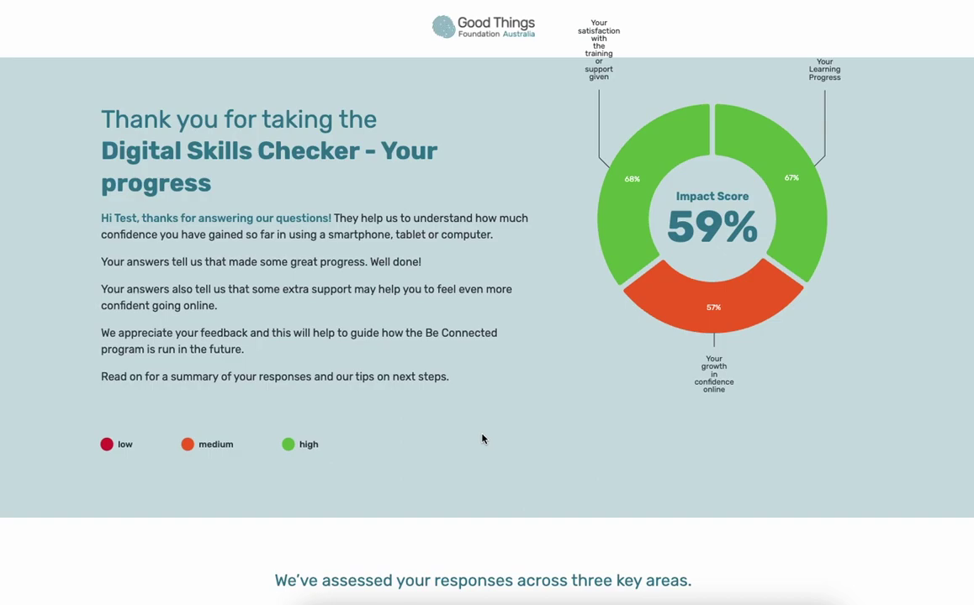
Review the results summary for the three key areas, the most improved activities and the suggested topic to focus on next.
{"action": "scroll", "coordinate": [481, 438], "scroll_direction": "down", "scroll_amount": 4}
{"action": "scroll", "coordinate": [482, 438], "scroll_direction": "down", "scroll_amount": 2}
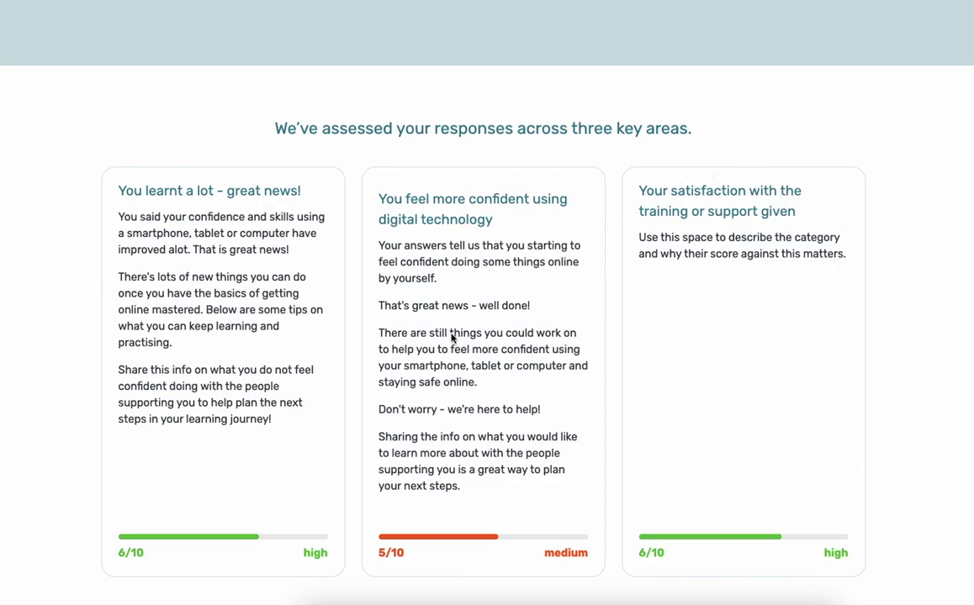
{"action": "scroll", "coordinate": [452, 338], "scroll_direction": "down", "scroll_amount": 7}
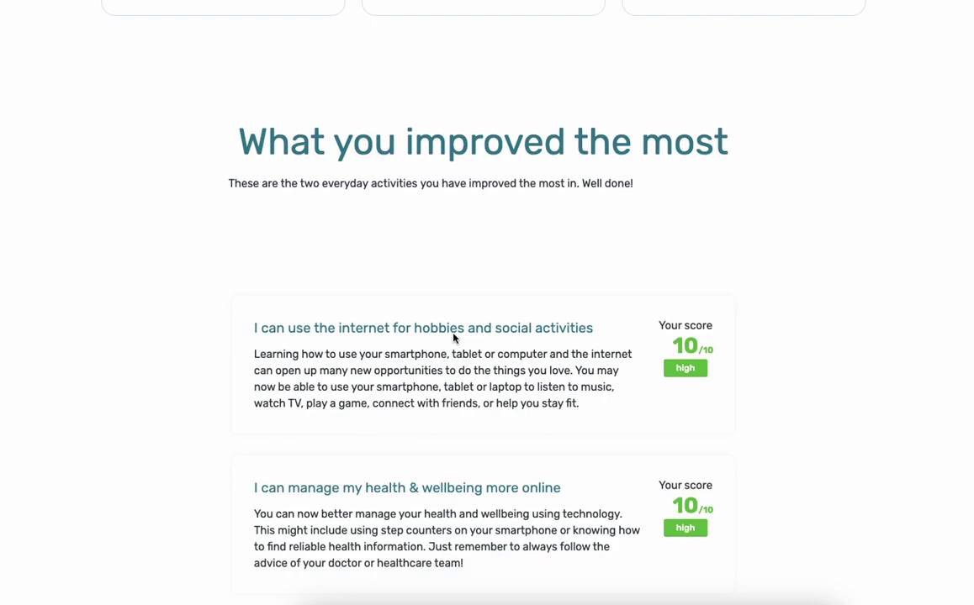
{"action": "scroll", "coordinate": [453, 337], "scroll_direction": "down", "scroll_amount": 2}
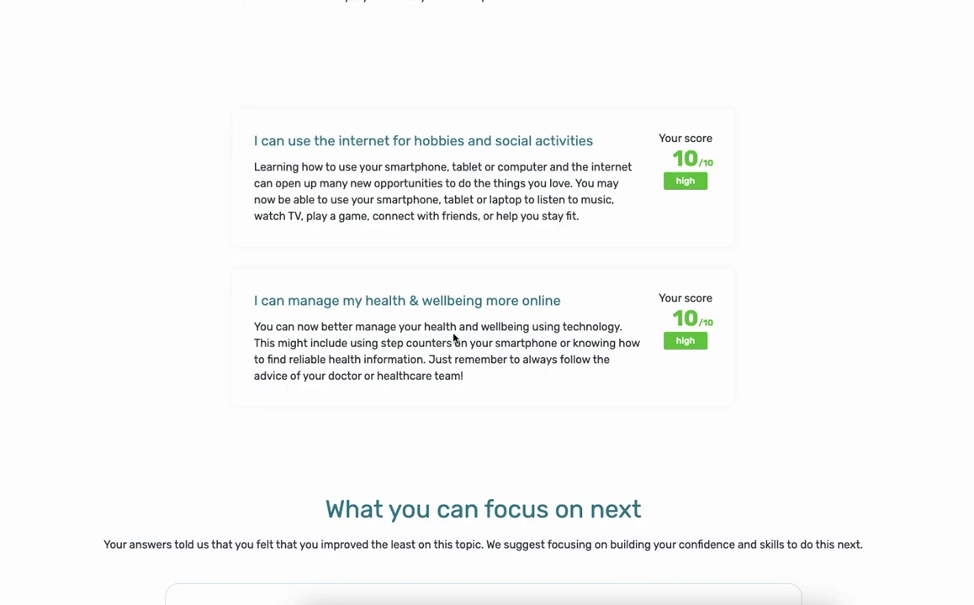
{"action": "scroll", "coordinate": [453, 337], "scroll_direction": "down", "scroll_amount": 5}
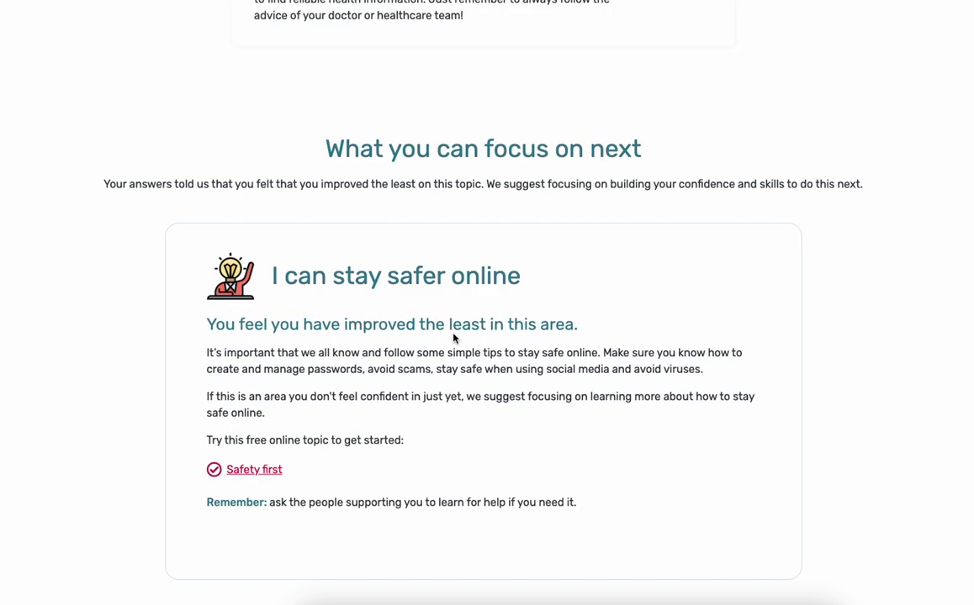
{"action": "scroll", "coordinate": [453, 338], "scroll_direction": "up", "scroll_amount": 1}
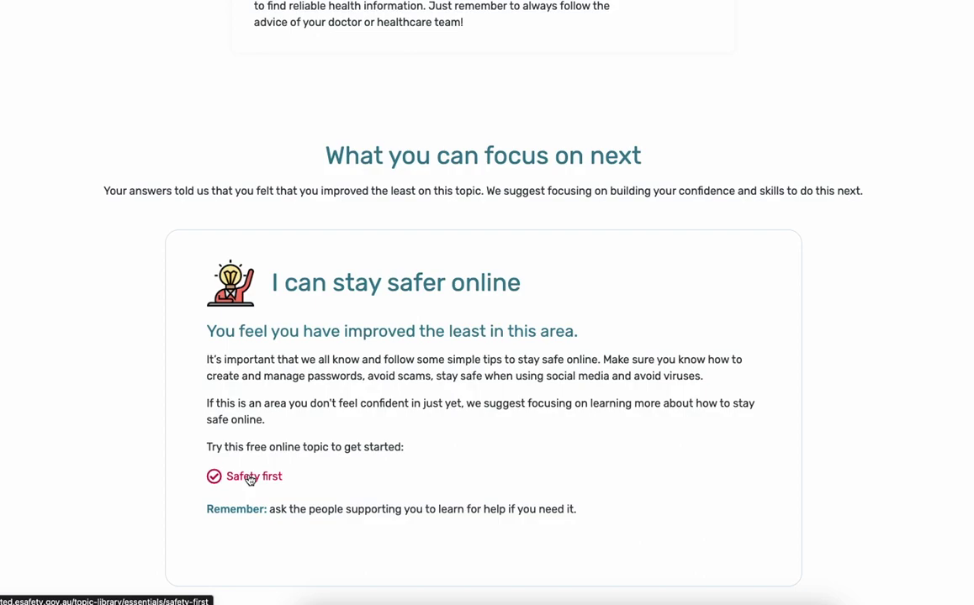
Examine the recommended courses, support options and full results across all key areas, and return to the three key area summaries.
{"action": "scroll", "coordinate": [359, 483], "scroll_direction": "down", "scroll_amount": 5}
{"action": "scroll", "coordinate": [359, 482], "scroll_direction": "down", "scroll_amount": 5}
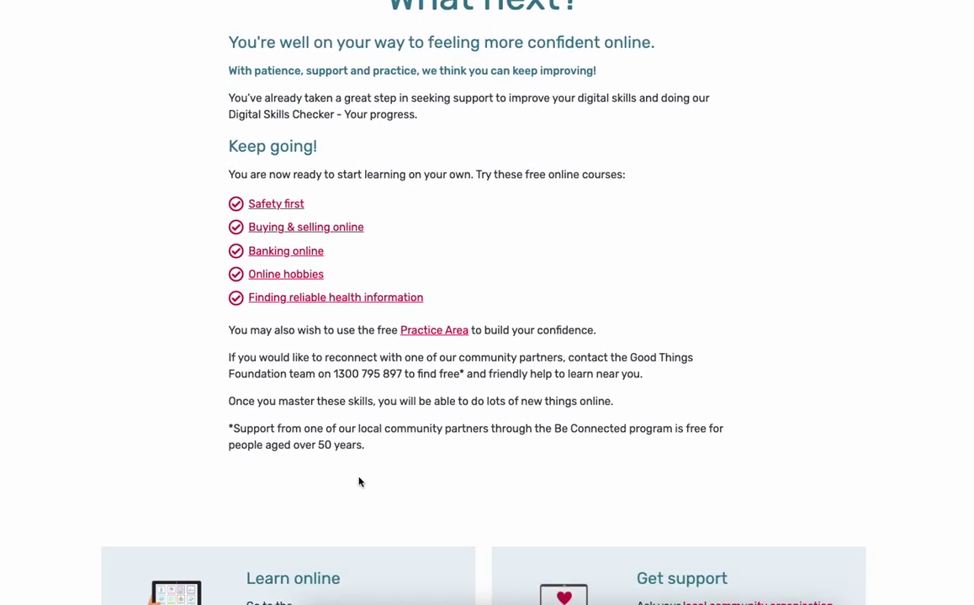
{"action": "scroll", "coordinate": [359, 482], "scroll_direction": "down", "scroll_amount": 5}
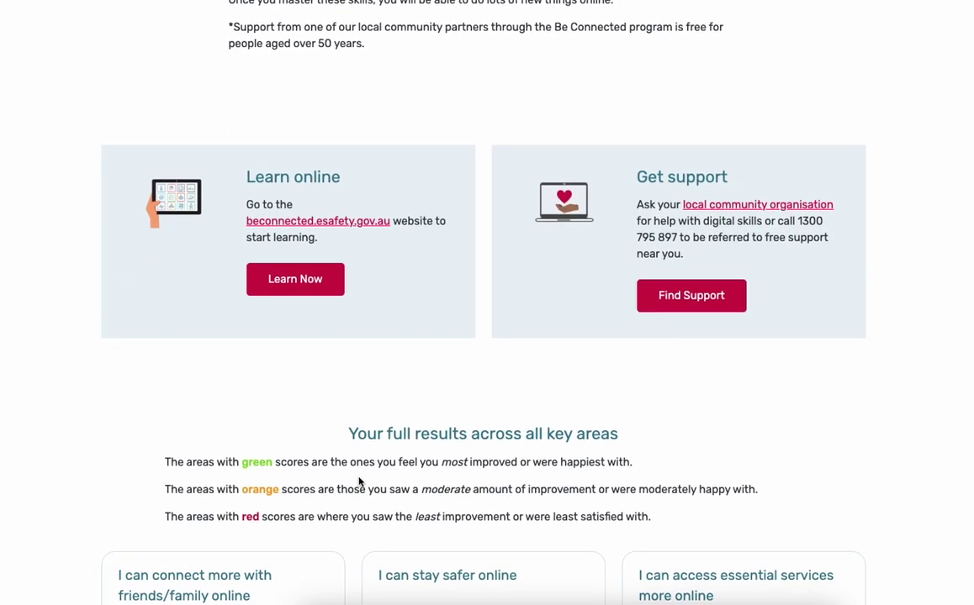
{"action": "scroll", "coordinate": [359, 482], "scroll_direction": "down", "scroll_amount": 5}
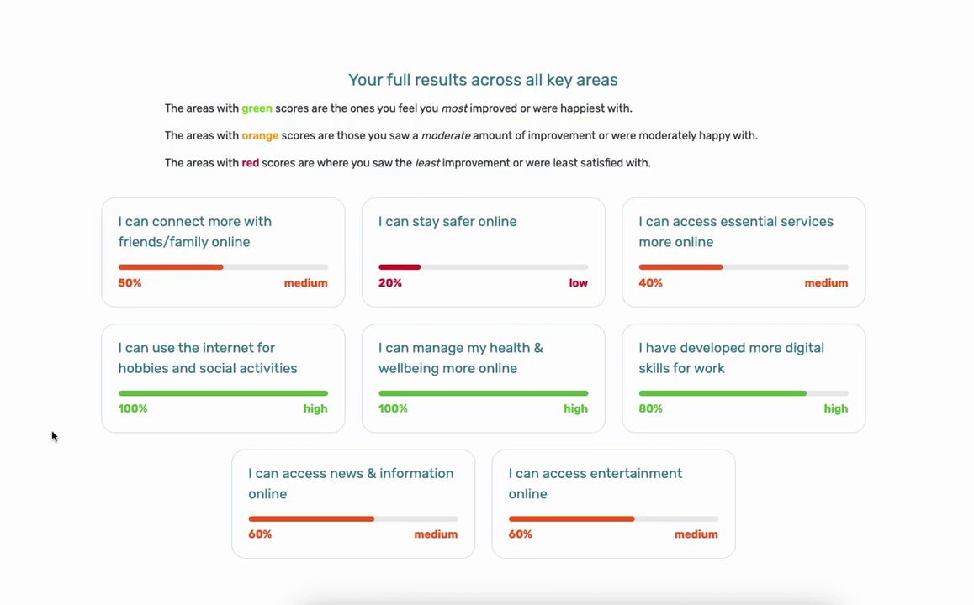
{"action": "scroll", "coordinate": [52, 436], "scroll_direction": "up", "scroll_amount": 2}
{"action": "scroll", "coordinate": [52, 436], "scroll_direction": "down", "scroll_amount": 10}
{"action": "scroll", "coordinate": [52, 436], "scroll_direction": "up", "scroll_amount": 12}
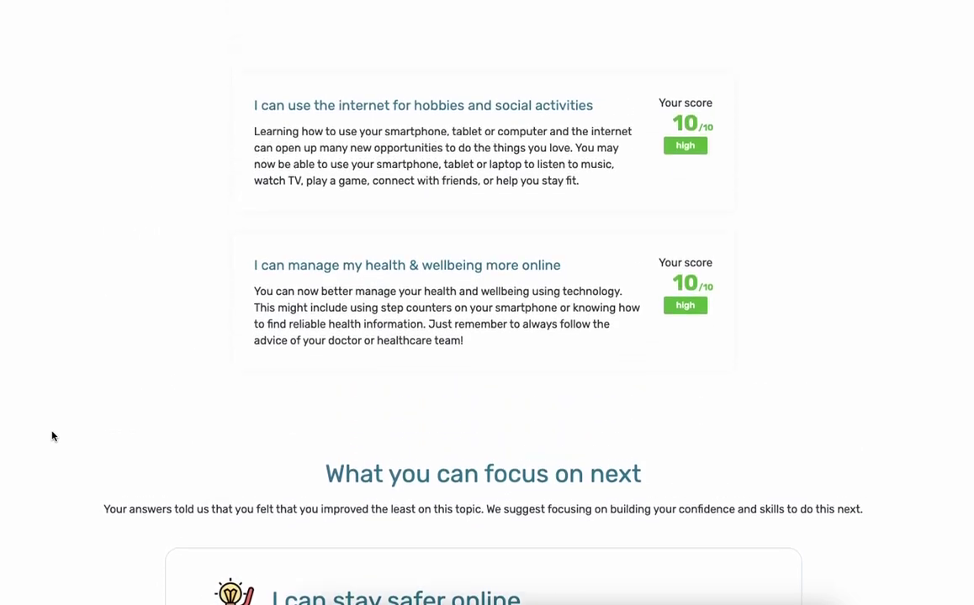
{"action": "scroll", "coordinate": [52, 436], "scroll_direction": "up", "scroll_amount": 9}
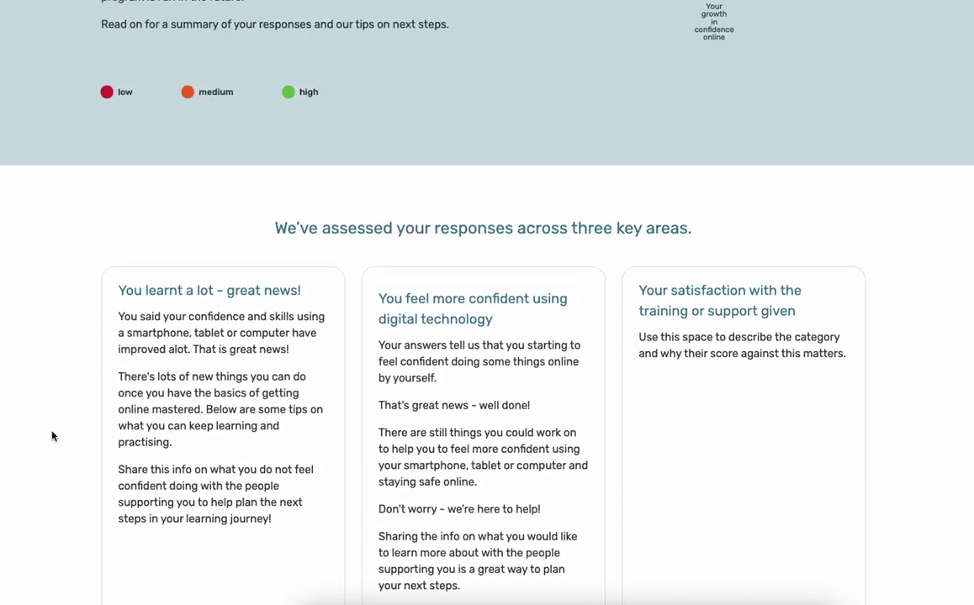